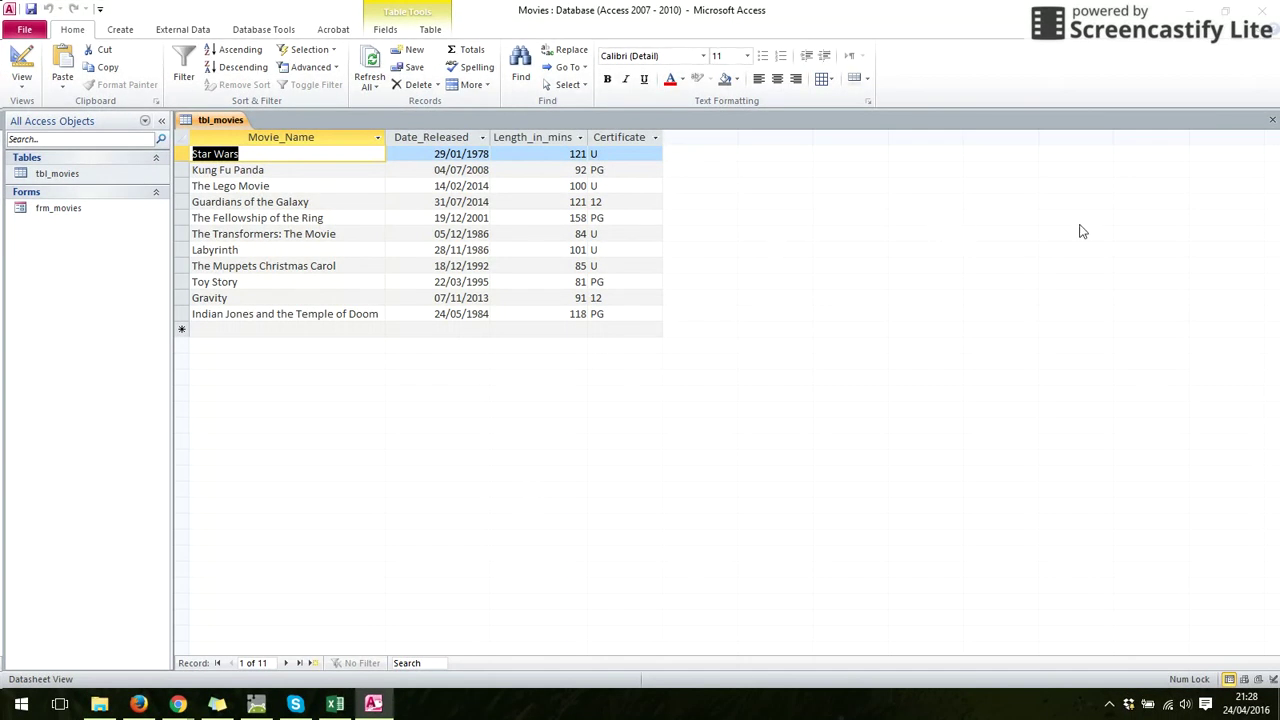
Step: Close the open tbl_movies table and create a new query in Design view with tbl_movies as its source
{"action": "left_click", "coordinate": [1273, 121]}
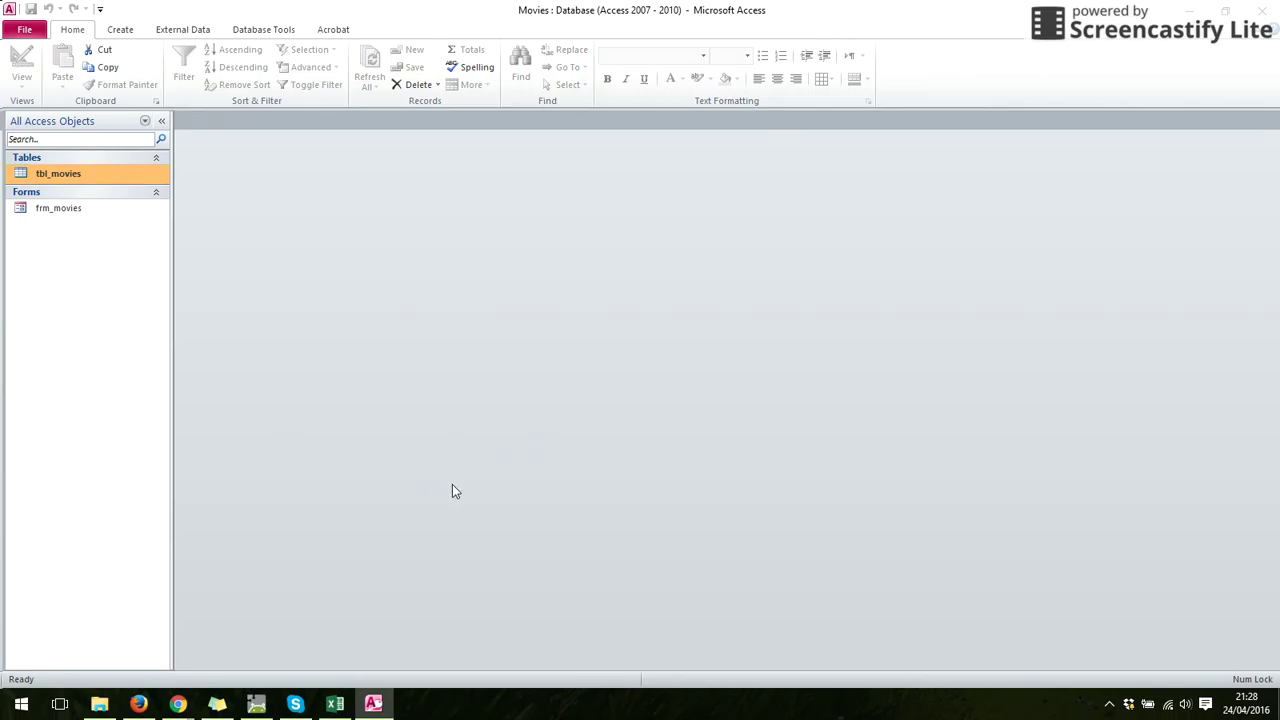
{"action": "left_click", "coordinate": [121, 30]}
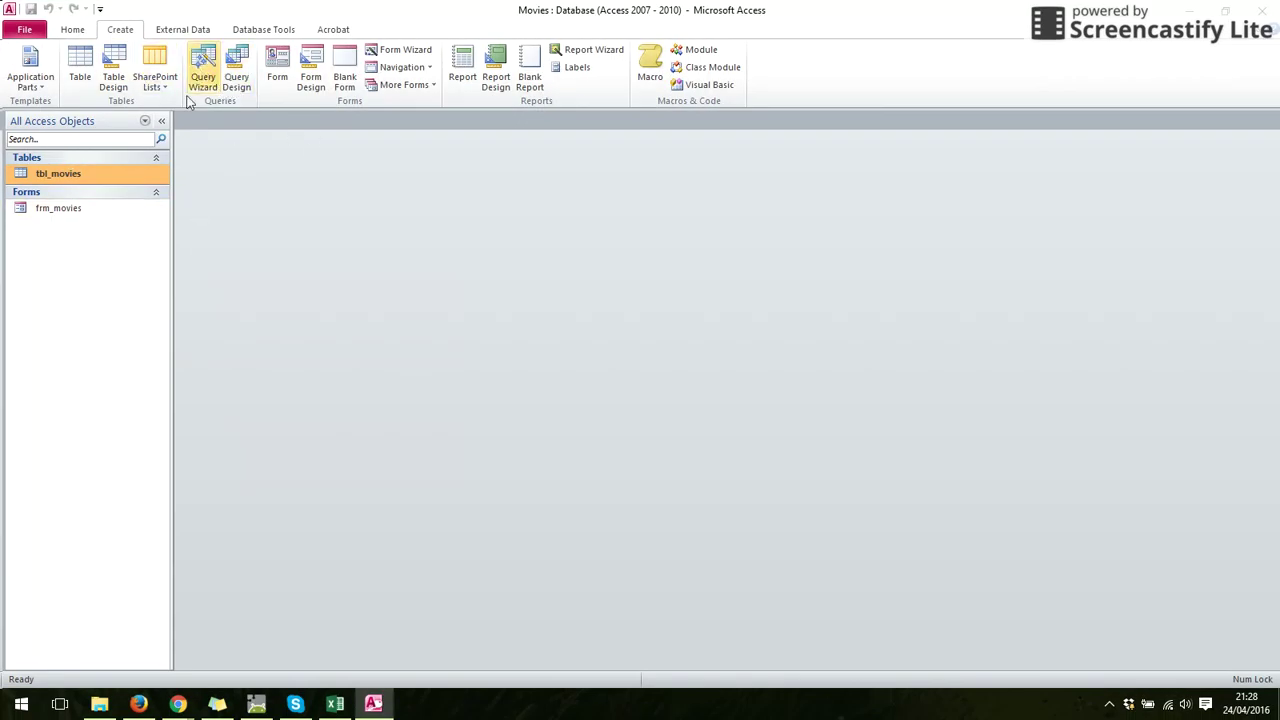
{"action": "left_click", "coordinate": [237, 82]}
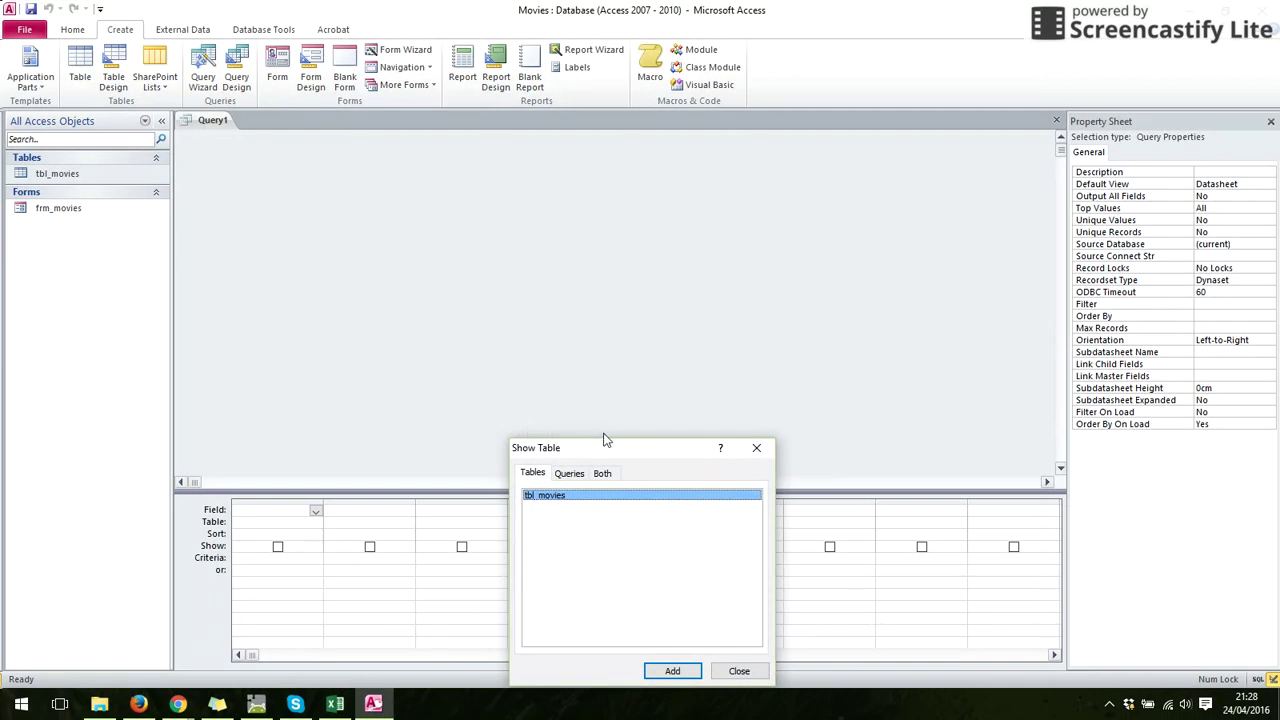
{"action": "left_click_drag", "start_coordinate": [604, 449], "coordinate": [591, 263]}
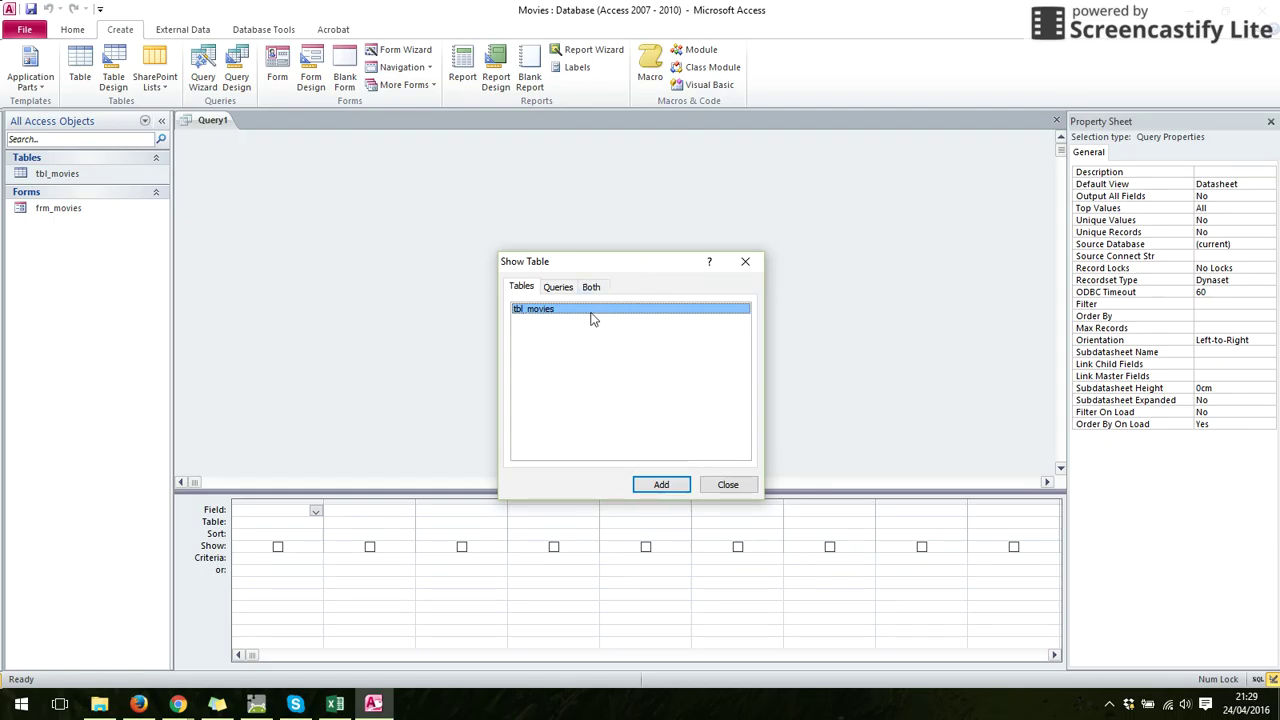
{"action": "left_click", "coordinate": [661, 485]}
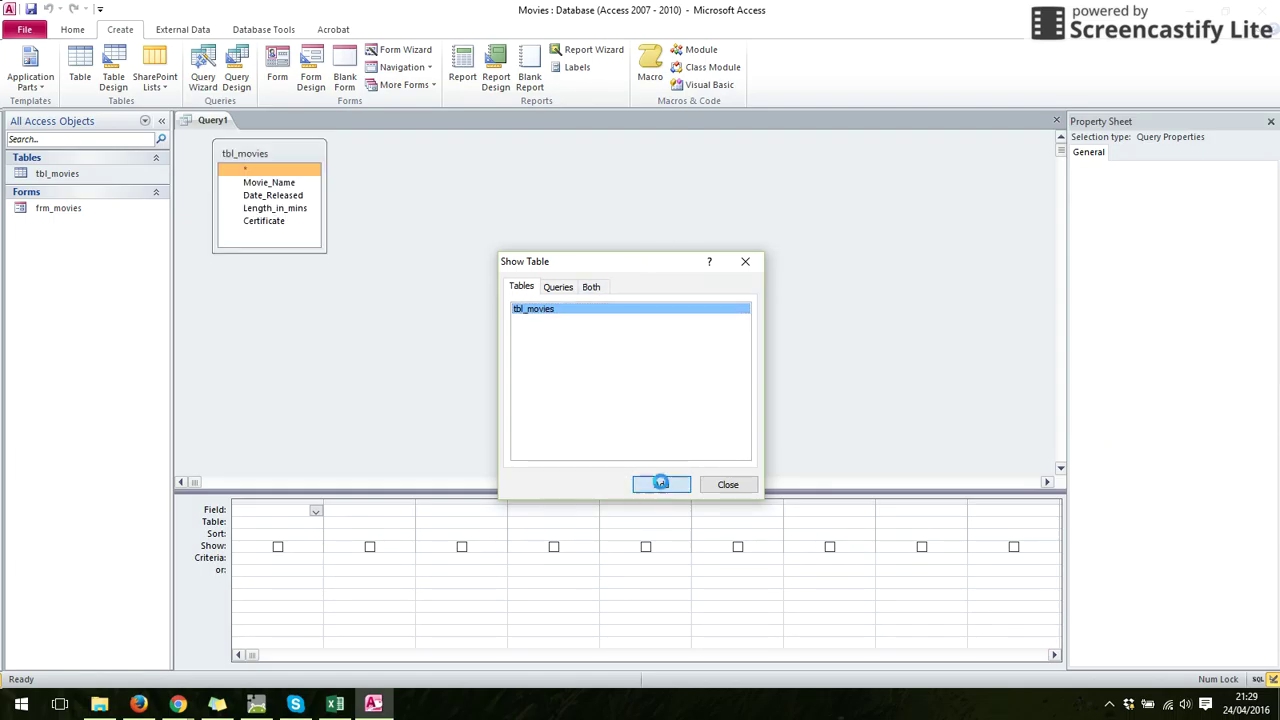
{"action": "left_click", "coordinate": [745, 264]}
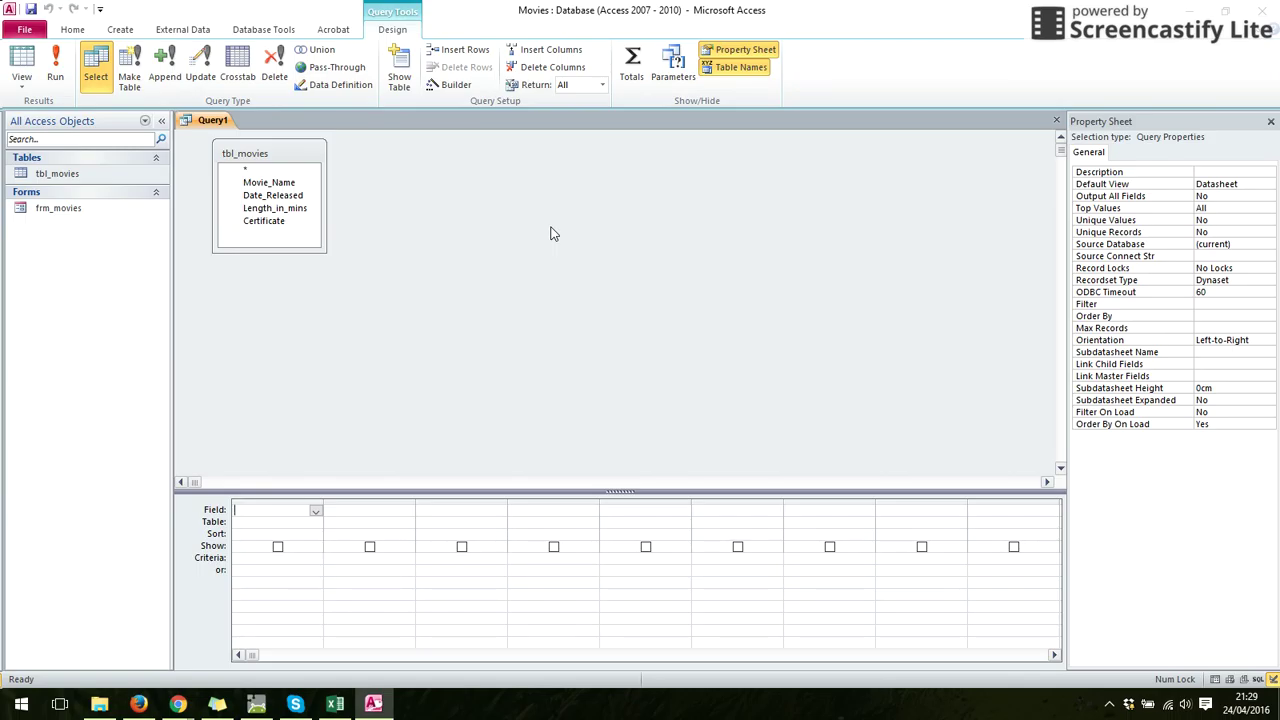
Step: Add the Movie_Name and Certificate fields to the first two columns of the query grid
{"action": "left_click", "coordinate": [311, 212]}
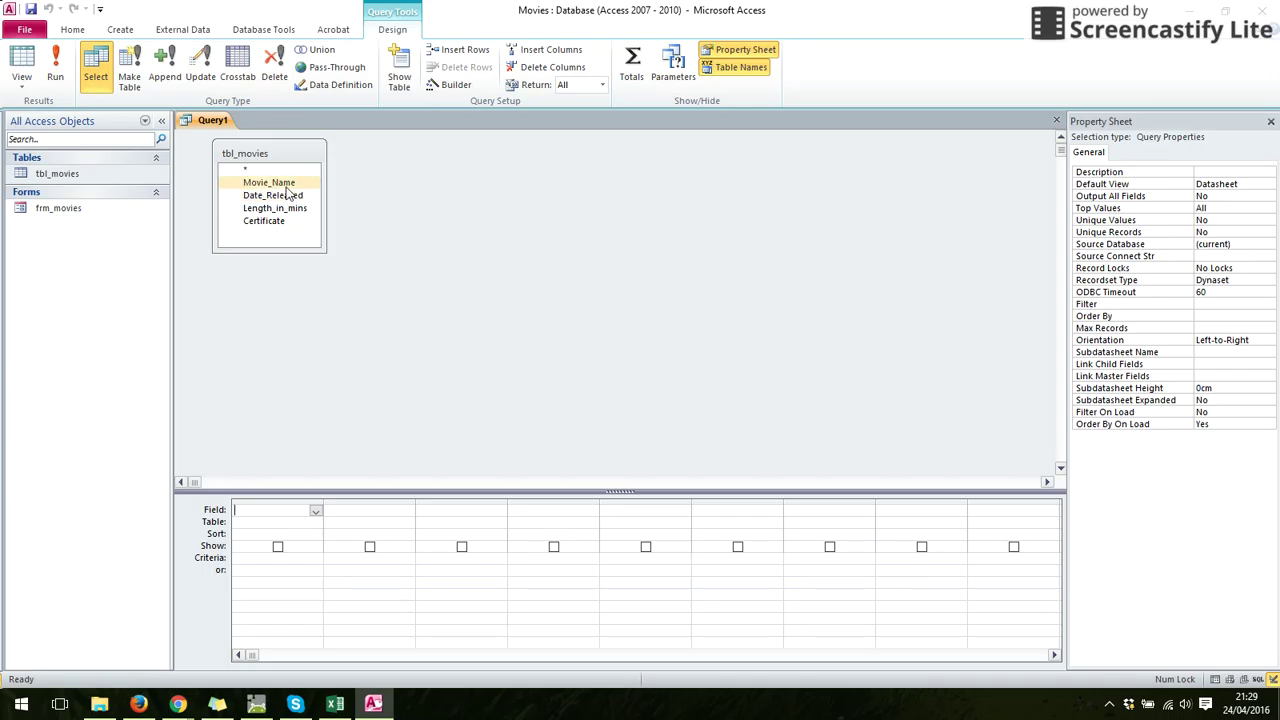
{"action": "left_click_drag", "start_coordinate": [285, 186], "coordinate": [272, 510]}
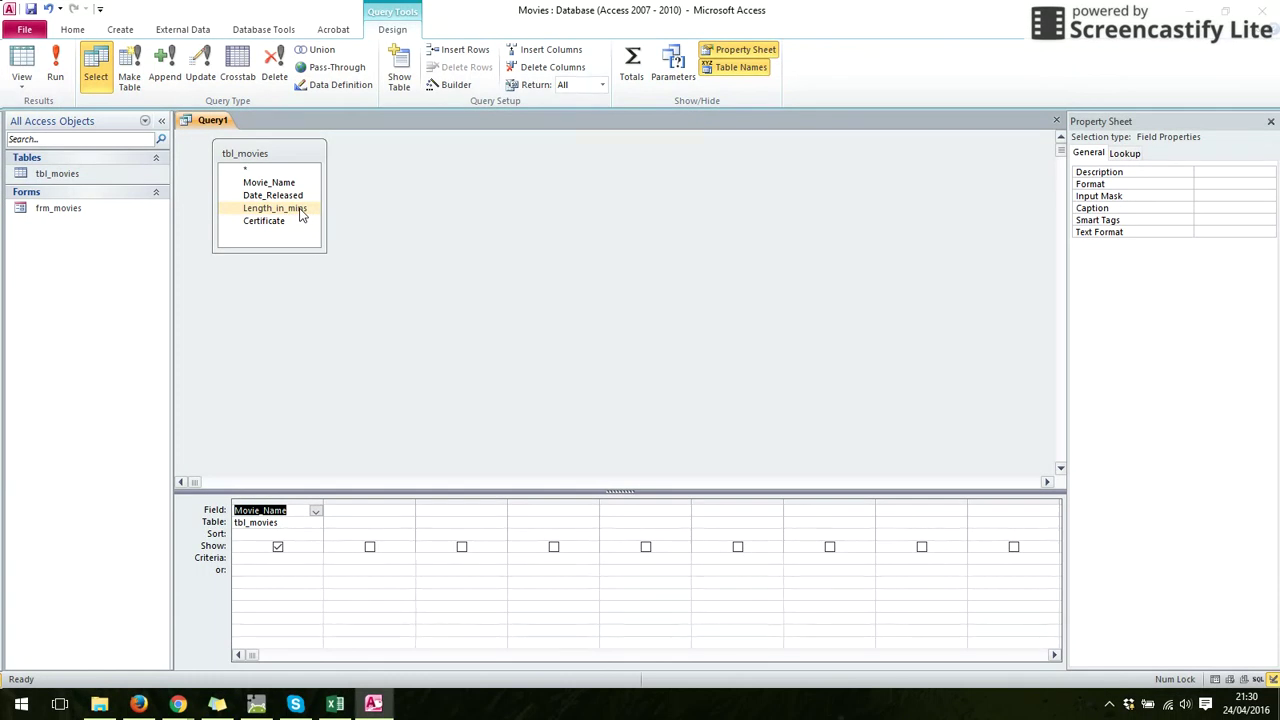
{"action": "left_click_drag", "start_coordinate": [288, 222], "coordinate": [349, 512]}
Step: Set the Certificate criteria to 12, run the query and return to Design view
{"action": "left_click", "coordinate": [349, 556]}
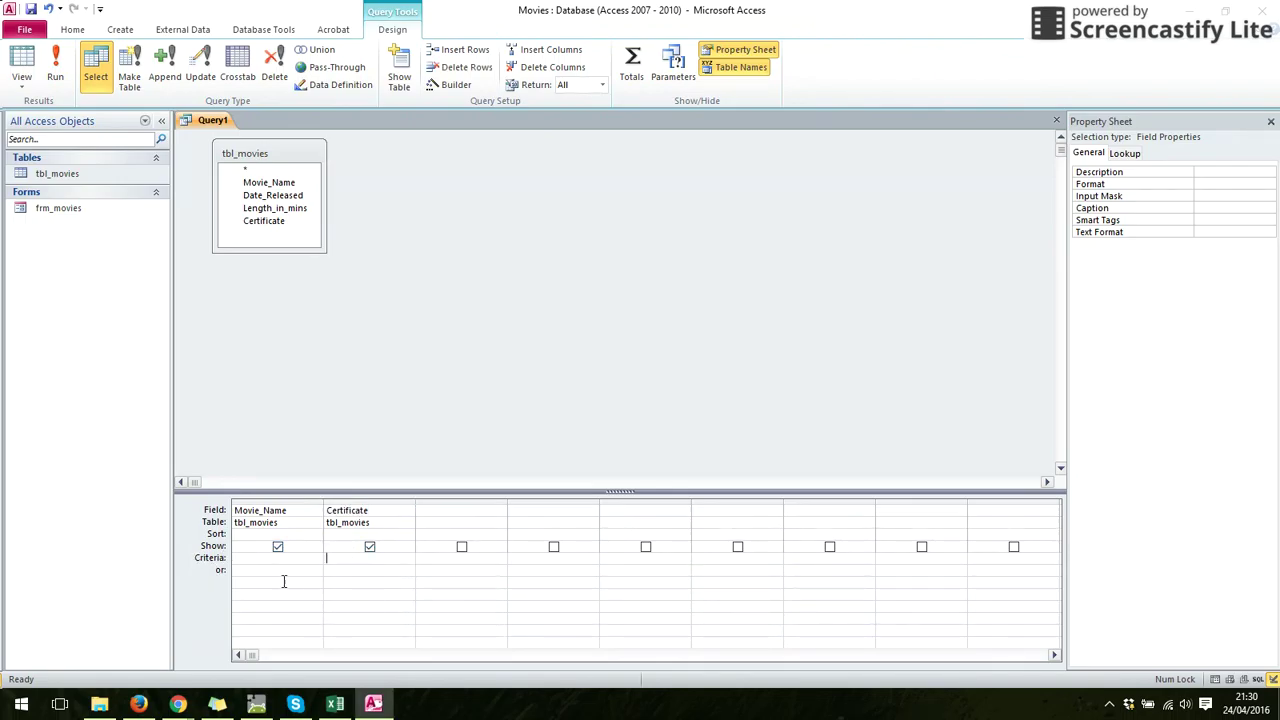
{"action": "type", "text": "12"}
{"action": "left_click", "coordinate": [361, 577]}
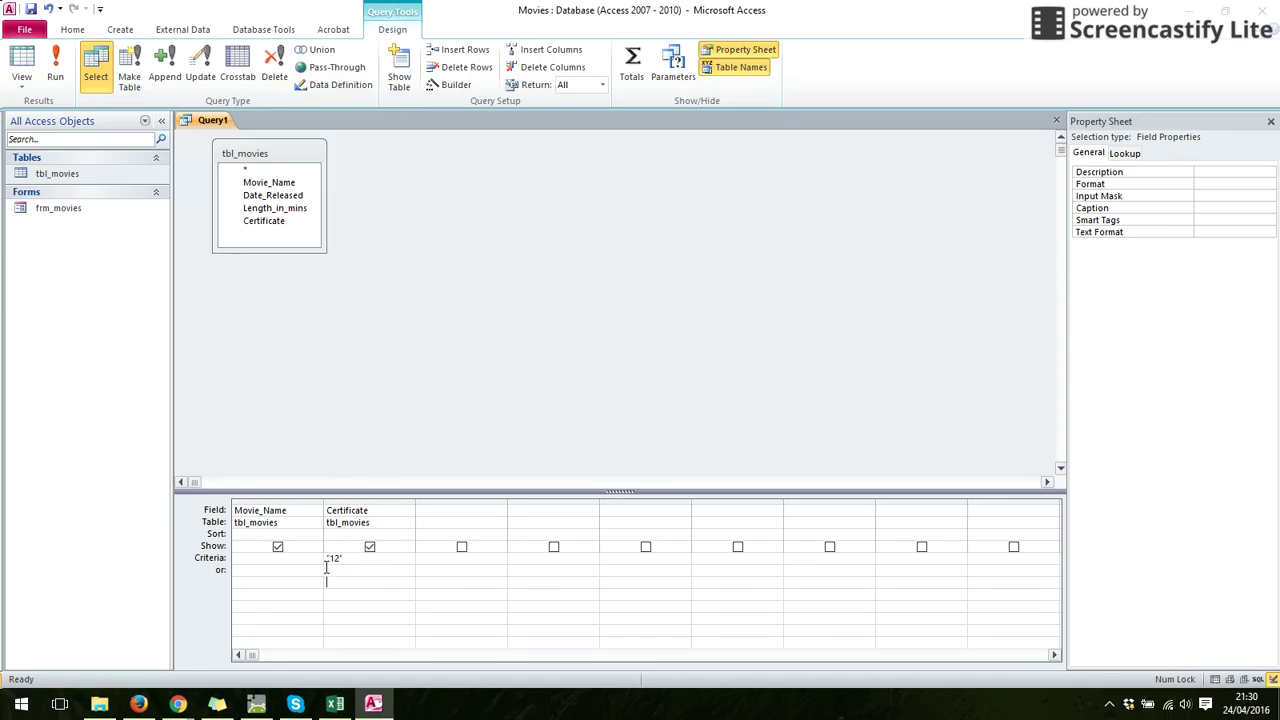
{"action": "left_click", "coordinate": [56, 70]}
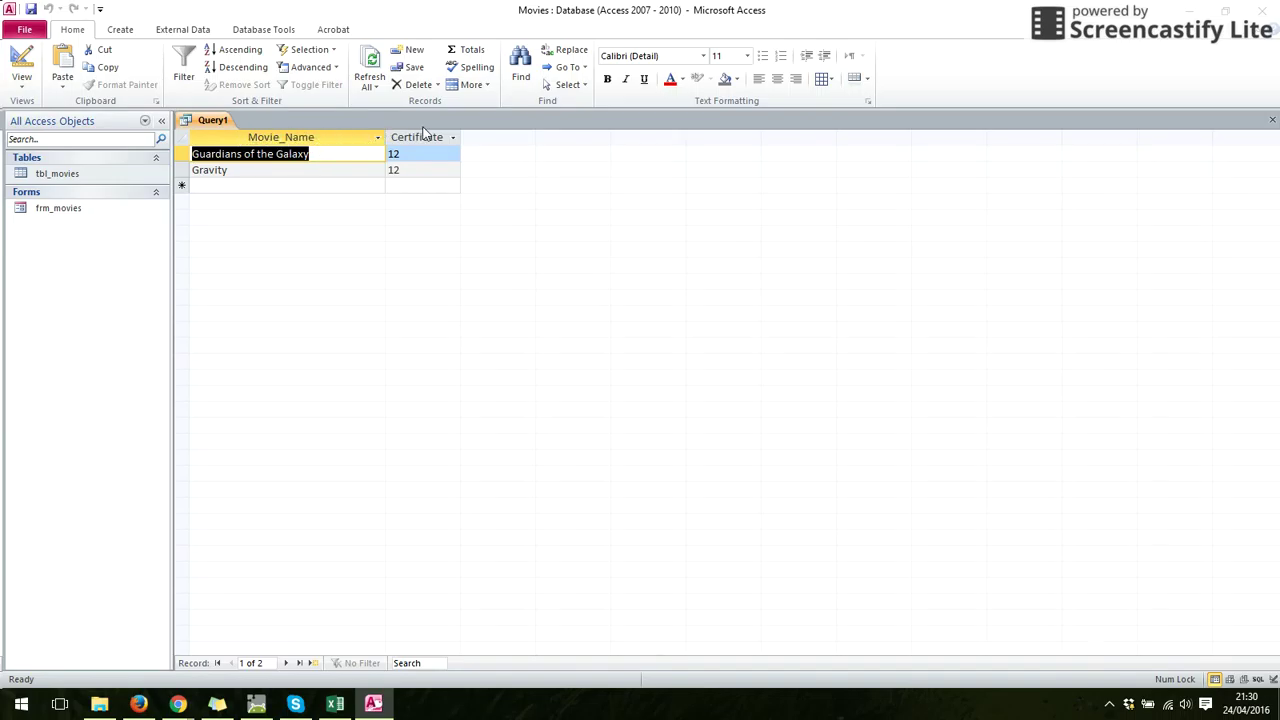
{"action": "left_click", "coordinate": [21, 70]}
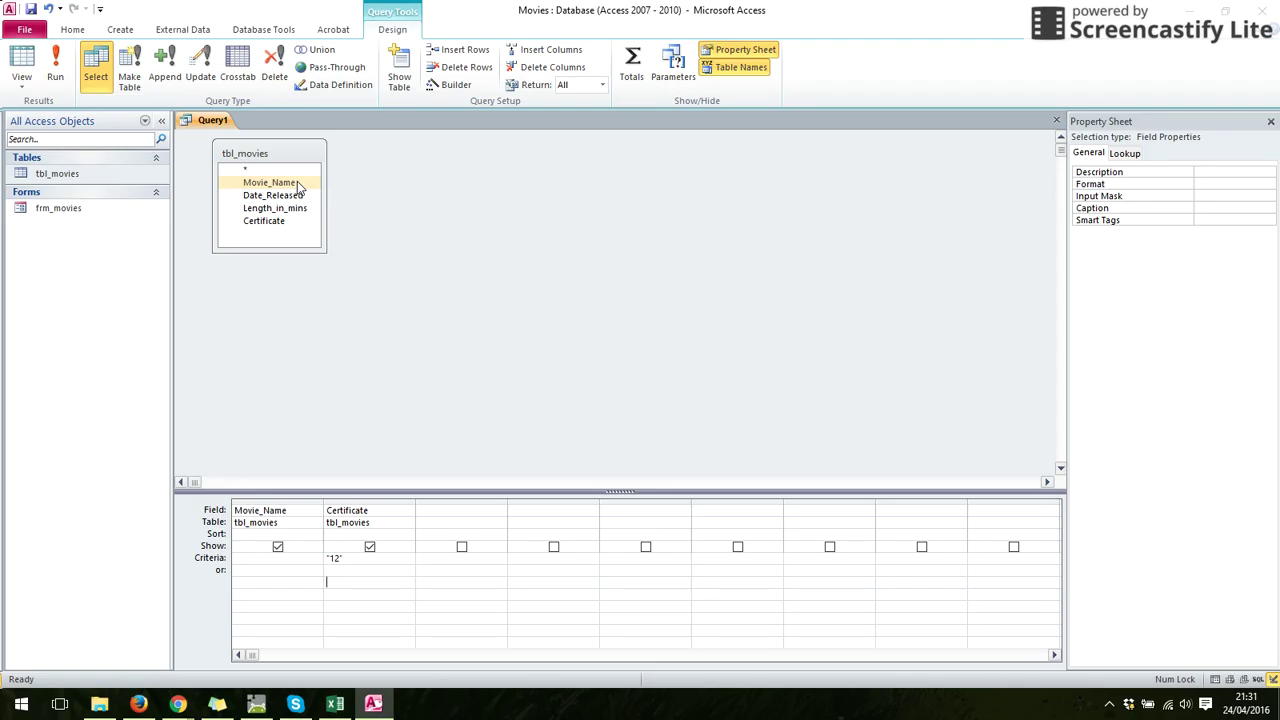
Step: Add Length_in_mins and a second Certificate field to the query, run it and return to Design view
{"action": "left_click_drag", "start_coordinate": [288, 211], "coordinate": [434, 520]}
{"action": "left_click_drag", "start_coordinate": [266, 221], "coordinate": [529, 516]}
{"action": "left_click", "coordinate": [524, 576]}
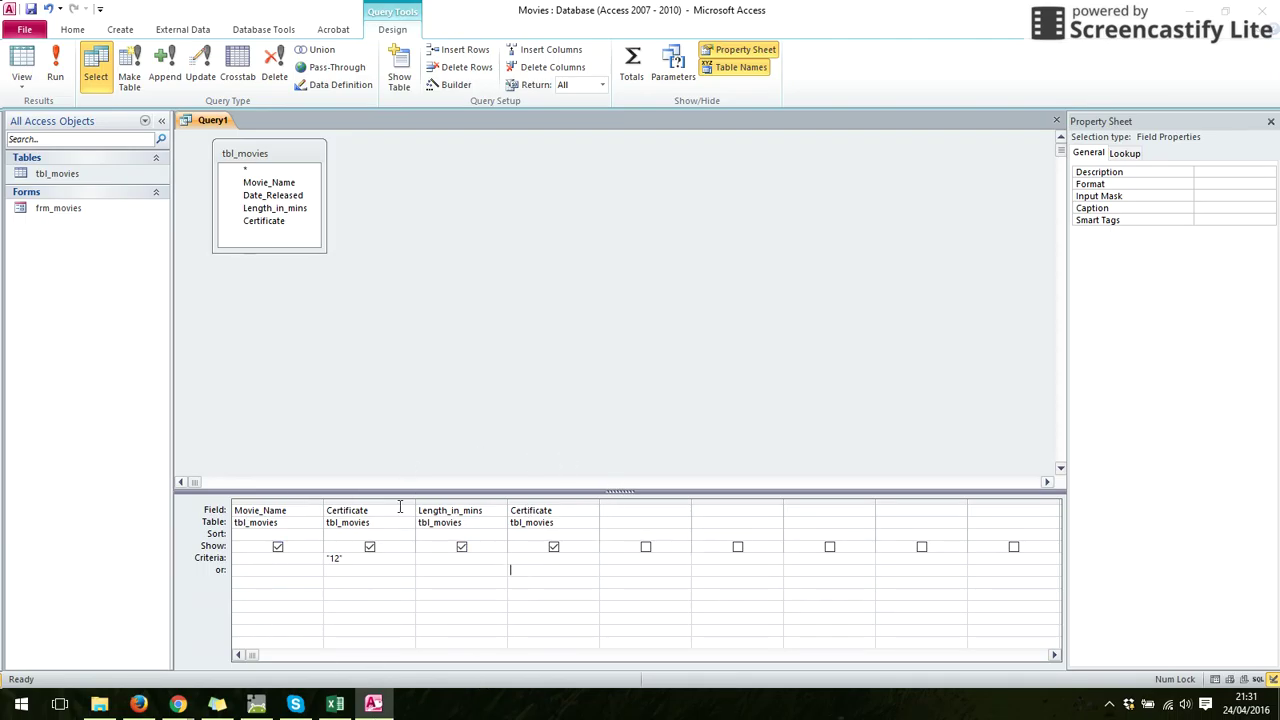
{"action": "left_click", "coordinate": [56, 64]}
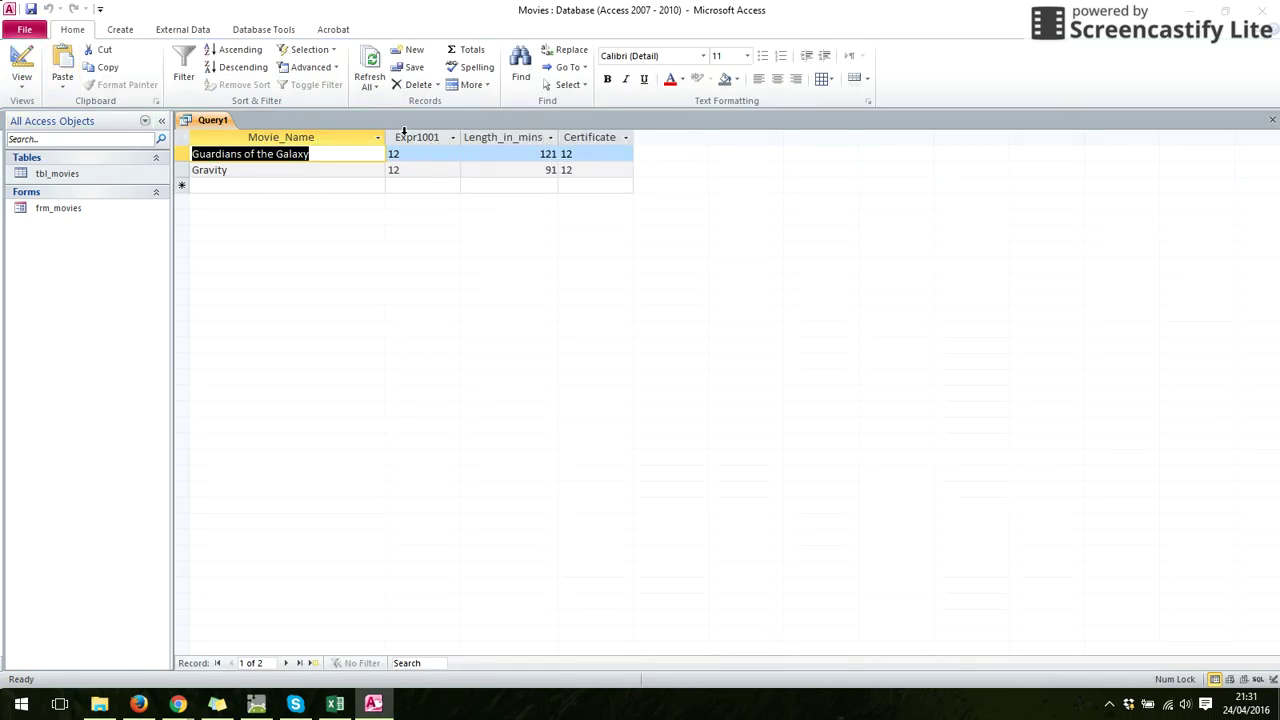
{"action": "left_click", "coordinate": [22, 56]}
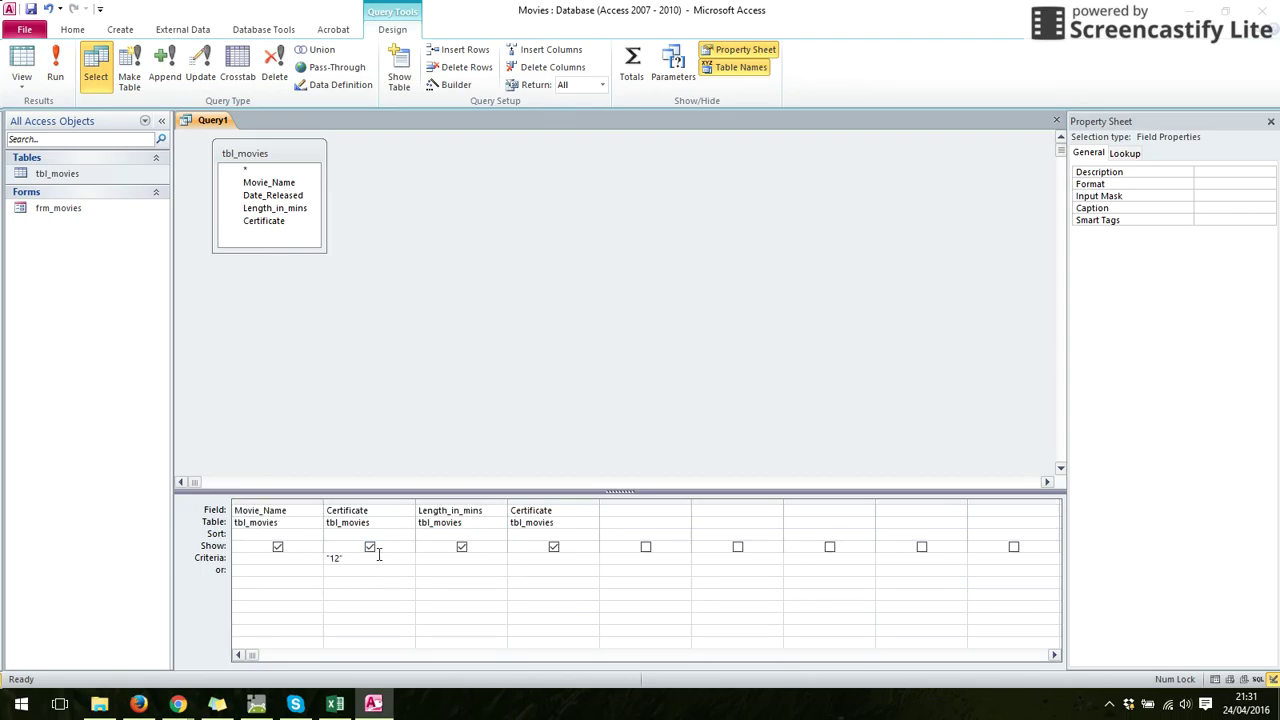
Step: Replace the duplicate Certificate field in the fourth column with Date_Released, run the query and return to Design view
{"action": "left_click", "coordinate": [559, 514]}
{"action": "key", "text": "F2"}
{"action": "left_click", "coordinate": [66, 68]}
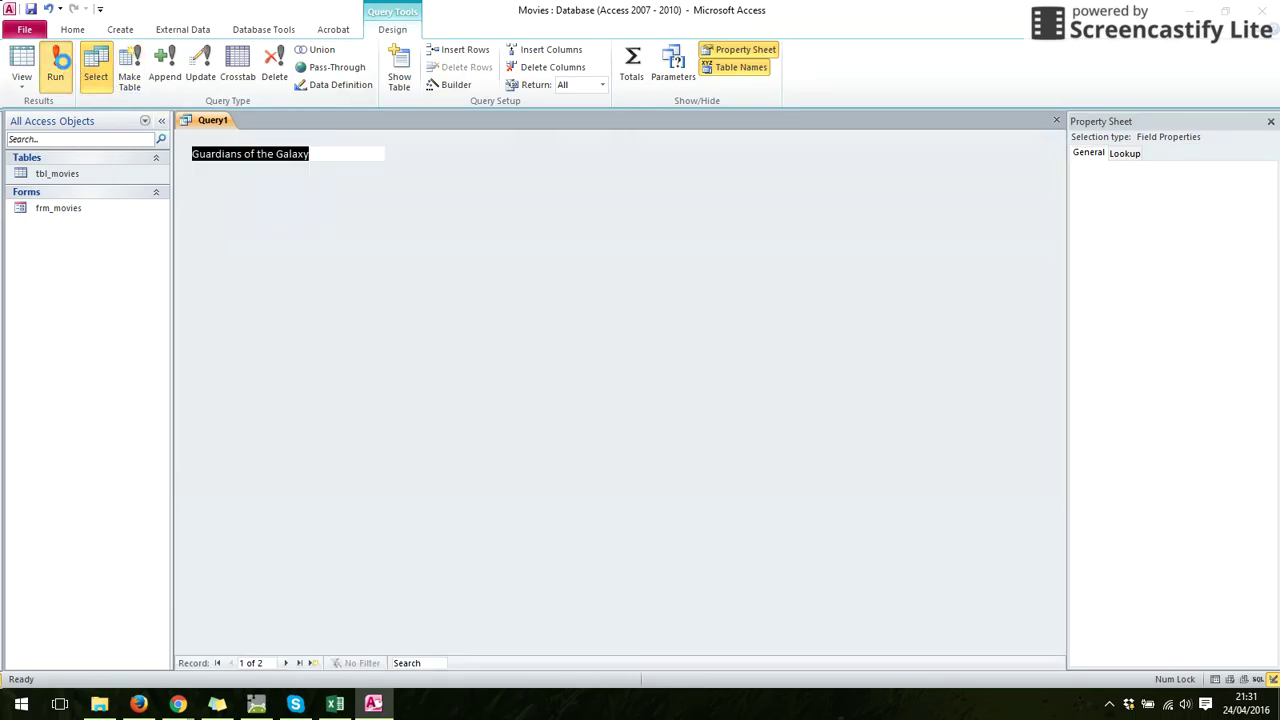
{"action": "left_click", "coordinate": [21, 62]}
{"action": "left_click", "coordinate": [560, 521]}
{"action": "mouse_move", "coordinate": [524, 521]}
{"action": "left_mouse_down"}
{"action": "mouse_move", "coordinate": [551, 516]}
{"action": "mouse_move", "coordinate": [535, 509]}
{"action": "left_mouse_up"}
{"action": "key", "text": "BackSpace"}
{"action": "key", "text": "BackSpace"}
{"action": "key", "text": "BackSpace"}
{"action": "key", "text": "BackSpace"}
{"action": "key", "text": "BackSpace"}
{"action": "key", "text": "BackSpace"}
{"action": "left_click", "coordinate": [272, 195]}
{"action": "left_click_drag", "start_coordinate": [272, 195], "coordinate": [530, 527]}
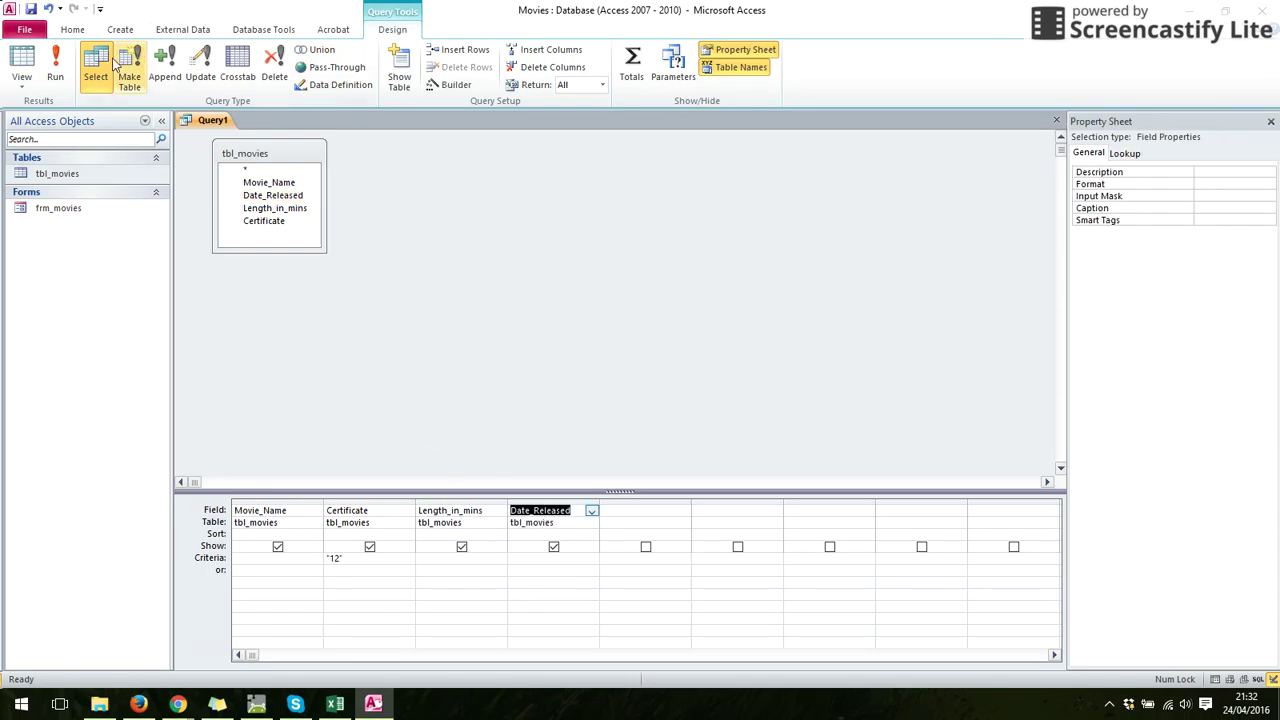
{"action": "left_click", "coordinate": [56, 68]}
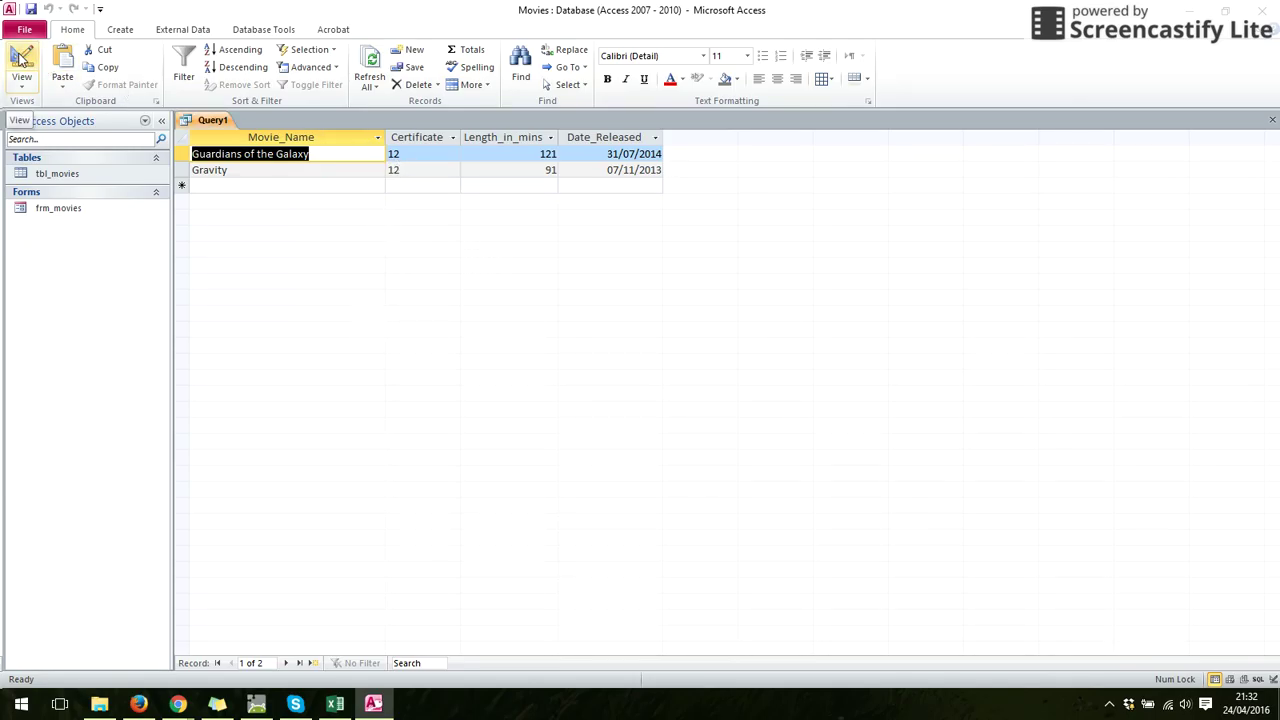
{"action": "left_click", "coordinate": [22, 58]}
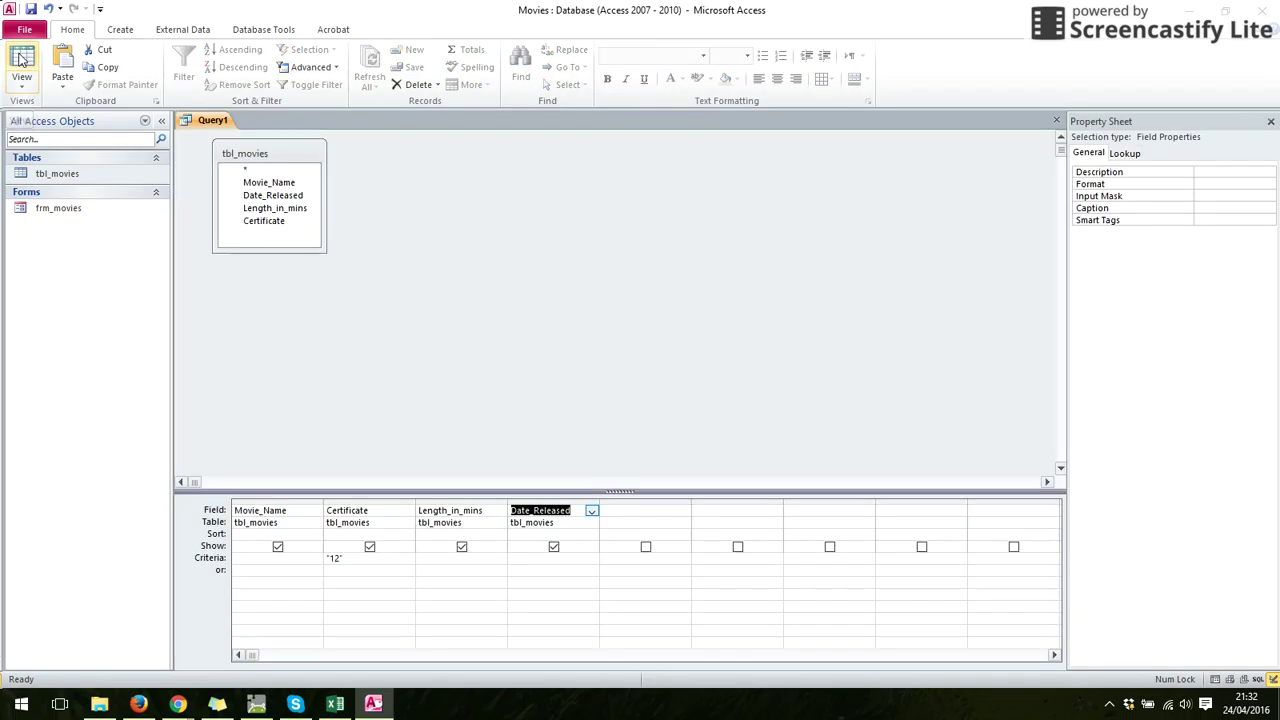
Step: Set the Length_in_mins criteria to 91, run the query and return to Design view
{"action": "left_click", "coordinate": [442, 563]}
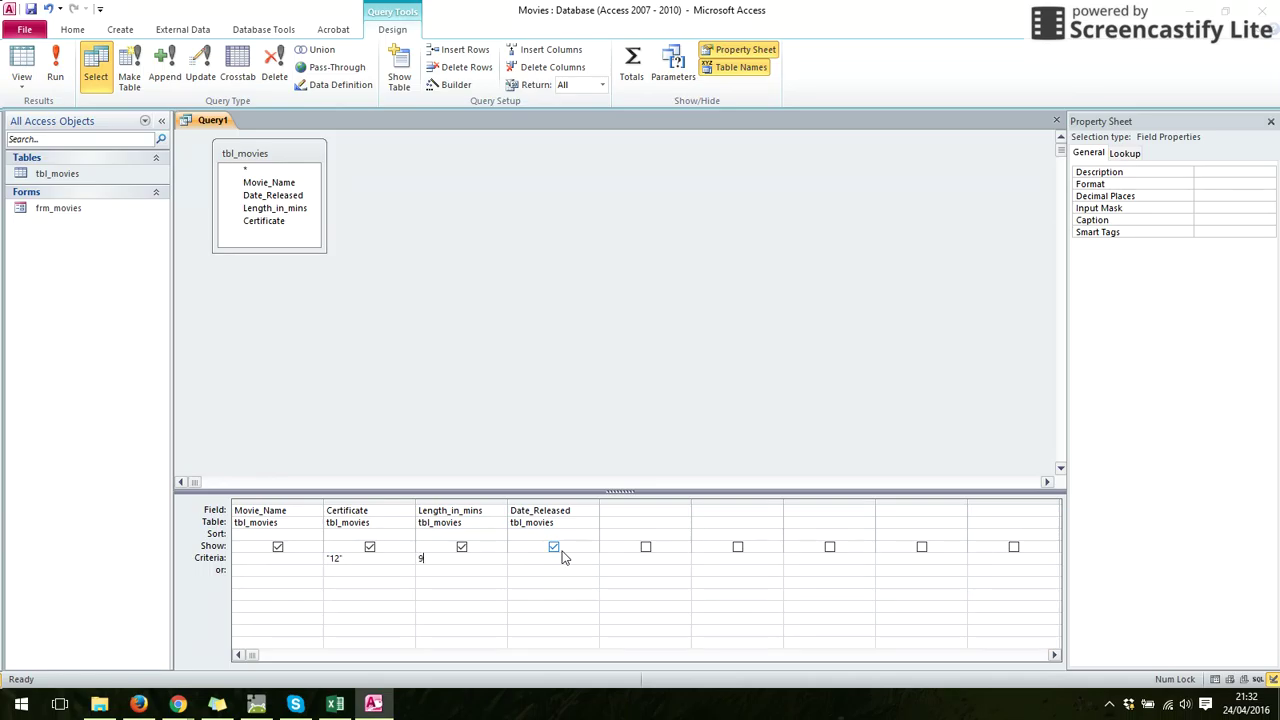
{"action": "type", "text": "91"}
{"action": "left_click", "coordinate": [548, 573]}
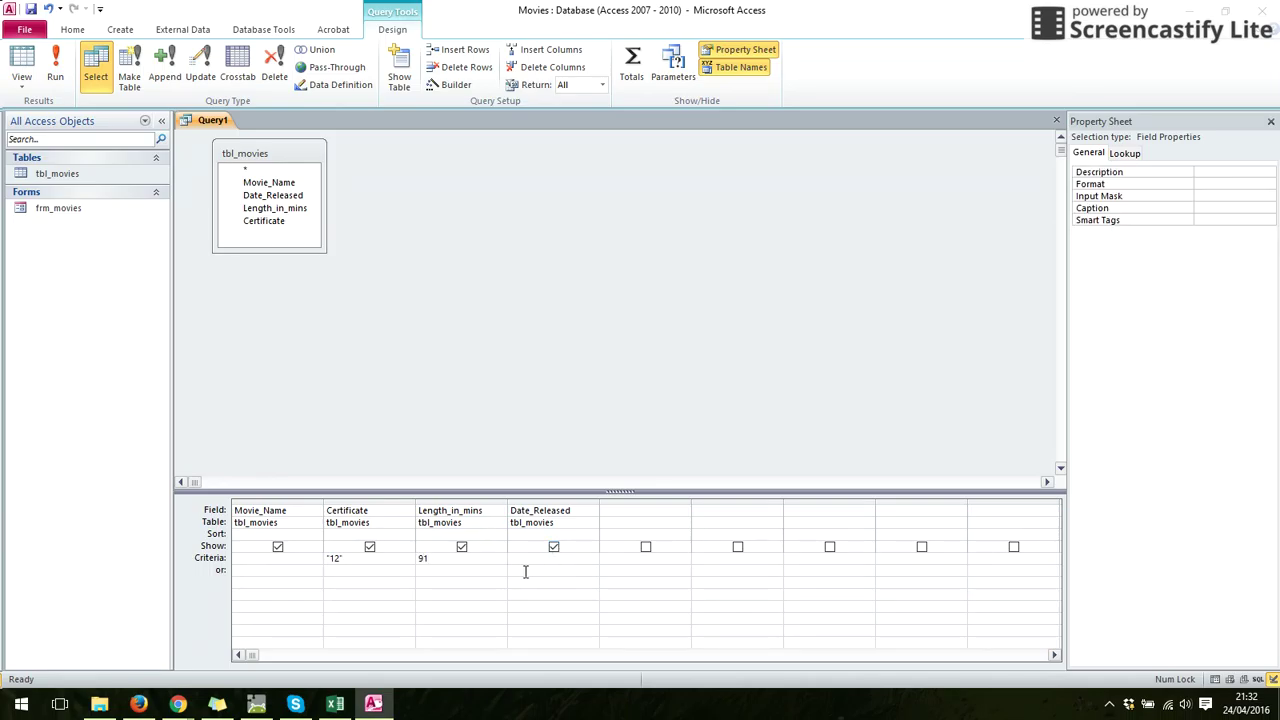
{"action": "left_click", "coordinate": [494, 570]}
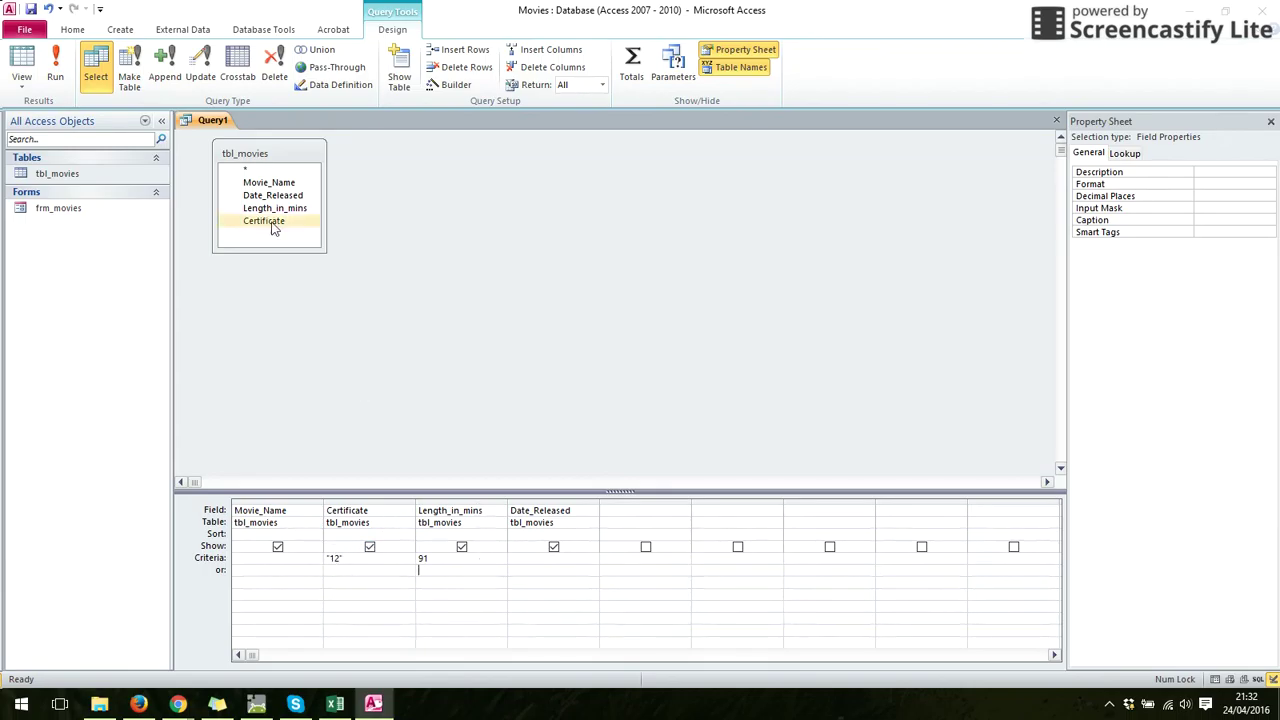
{"action": "left_click", "coordinate": [55, 65]}
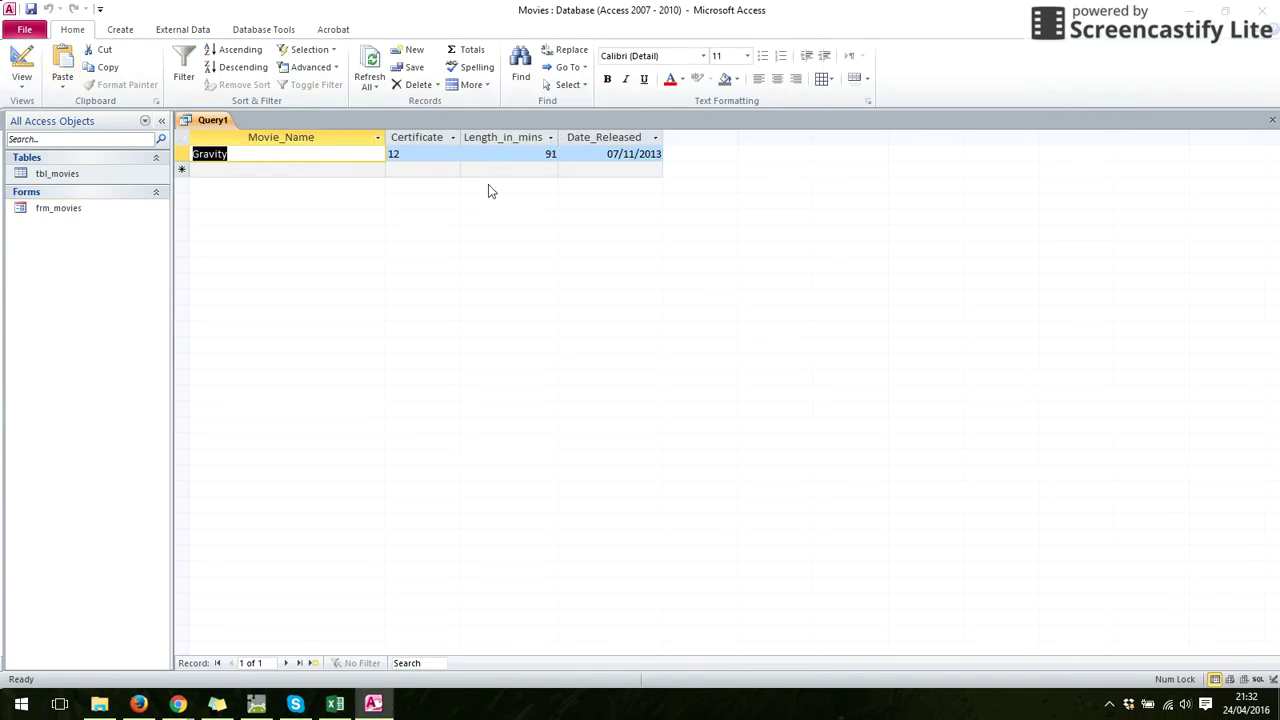
{"action": "left_click", "coordinate": [22, 62]}
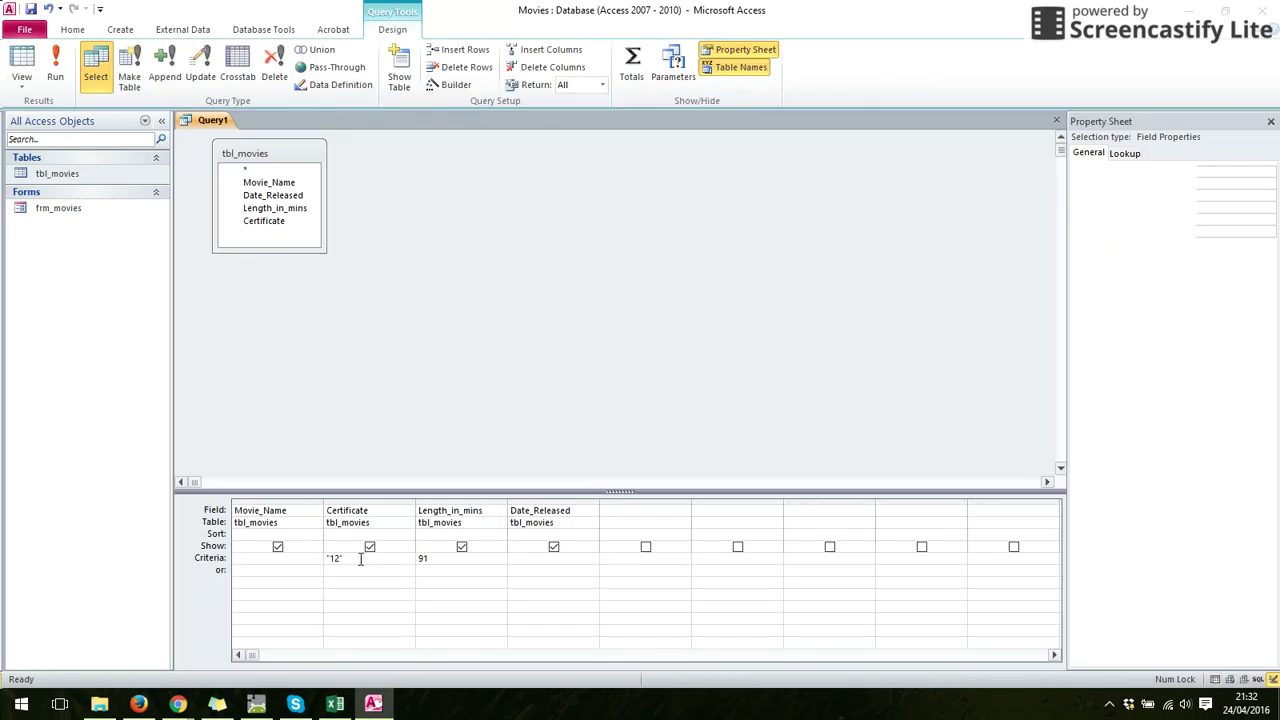
Step: Clear the Certificate and Length_in_mins criteria and run the query without any filter
{"action": "key", "text": "Delete"}
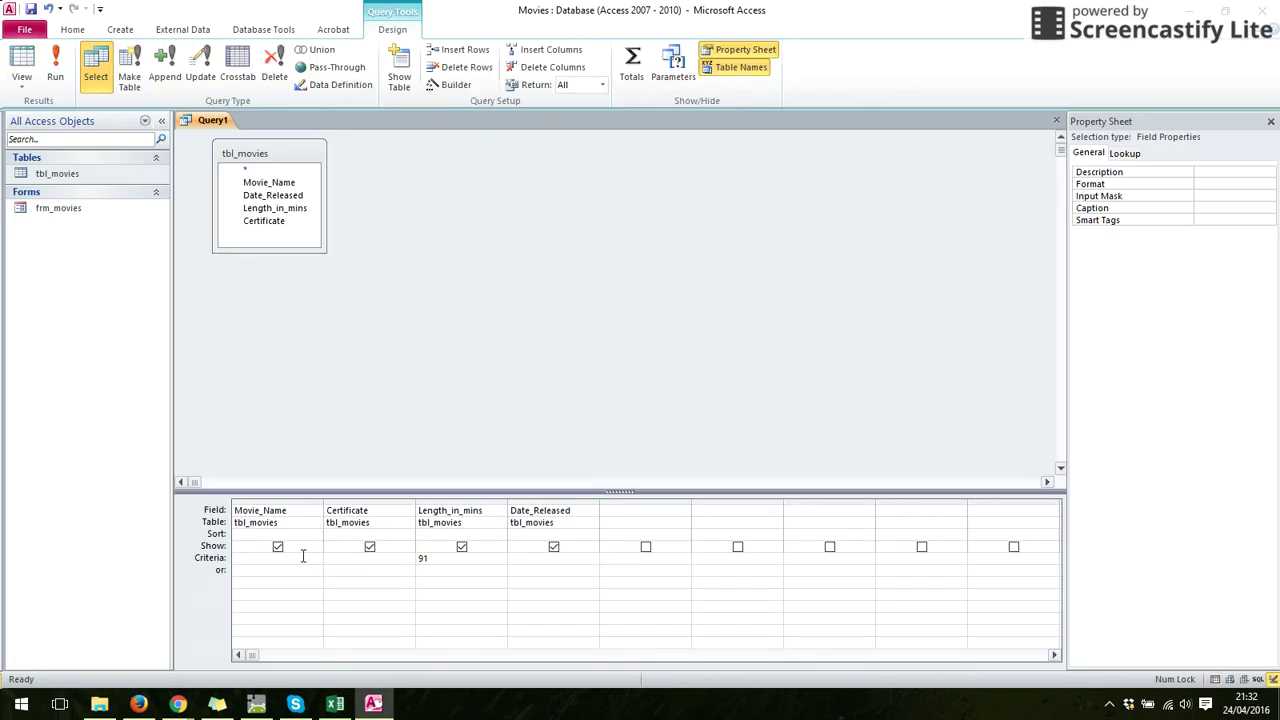
{"action": "left_click", "coordinate": [449, 561]}
{"action": "left_click_drag", "start_coordinate": [449, 561], "coordinate": [413, 557]}
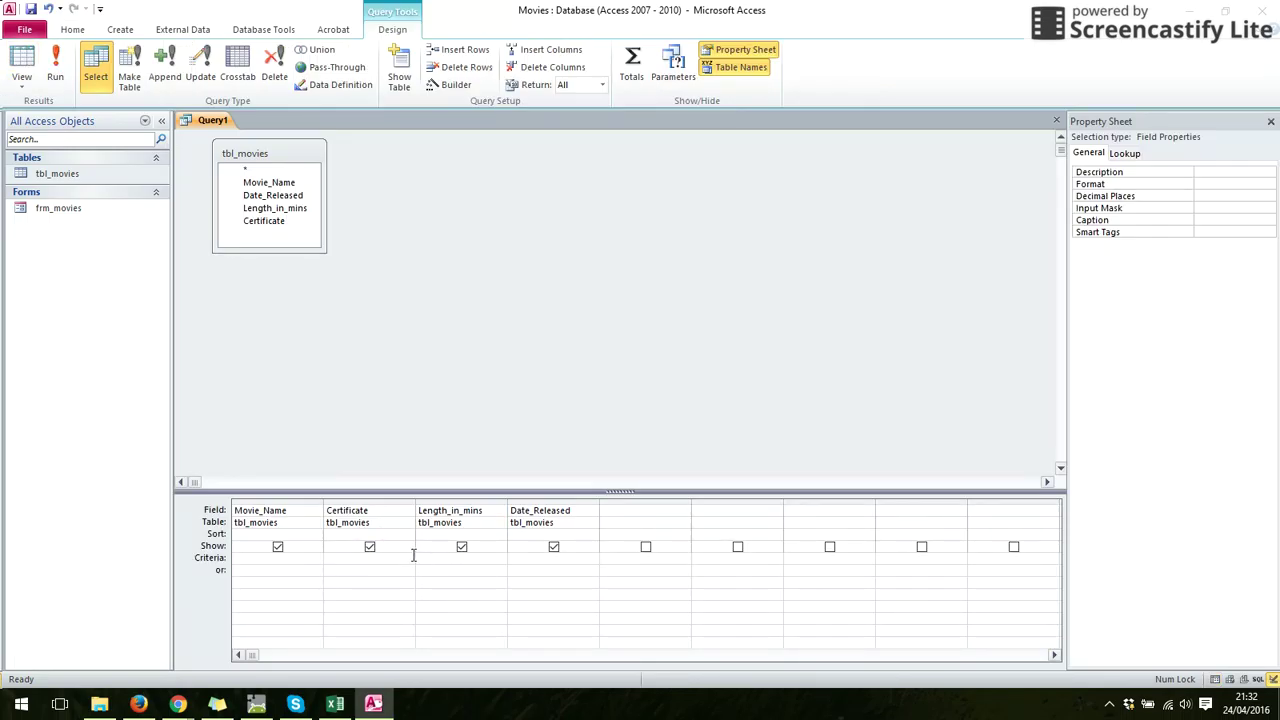
{"action": "left_click", "coordinate": [396, 403]}
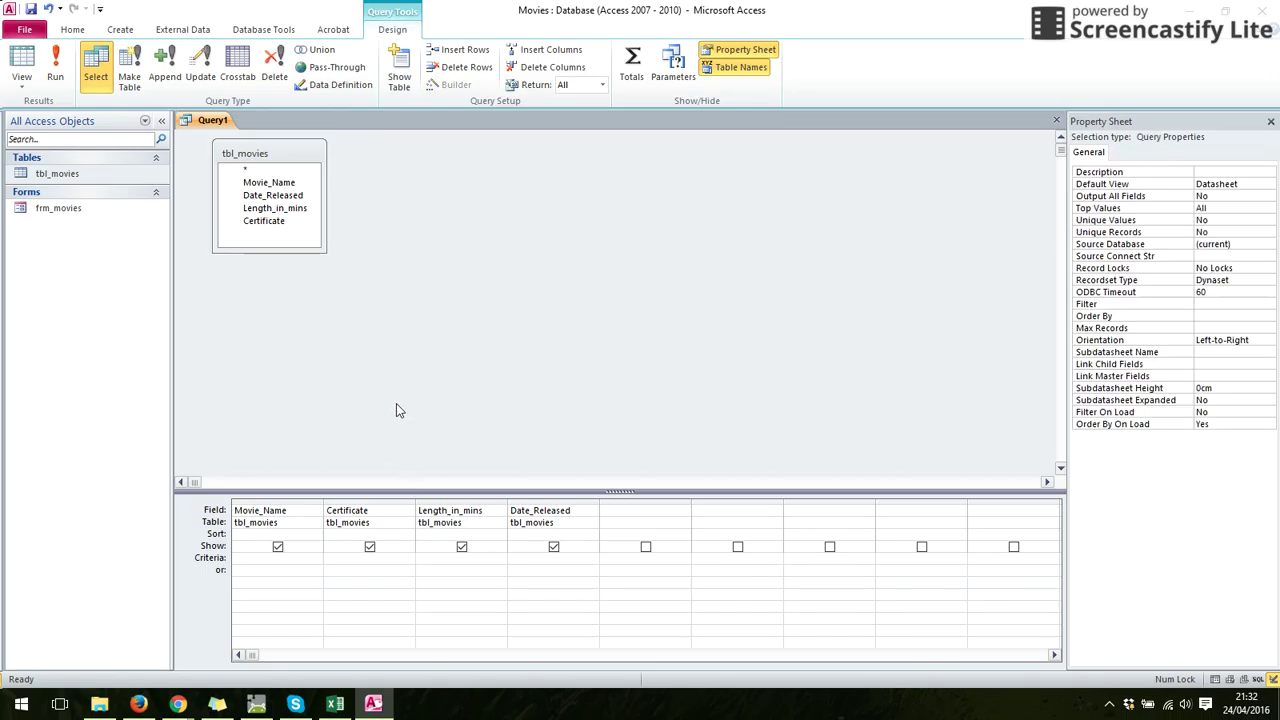
{"action": "left_click", "coordinate": [55, 64]}
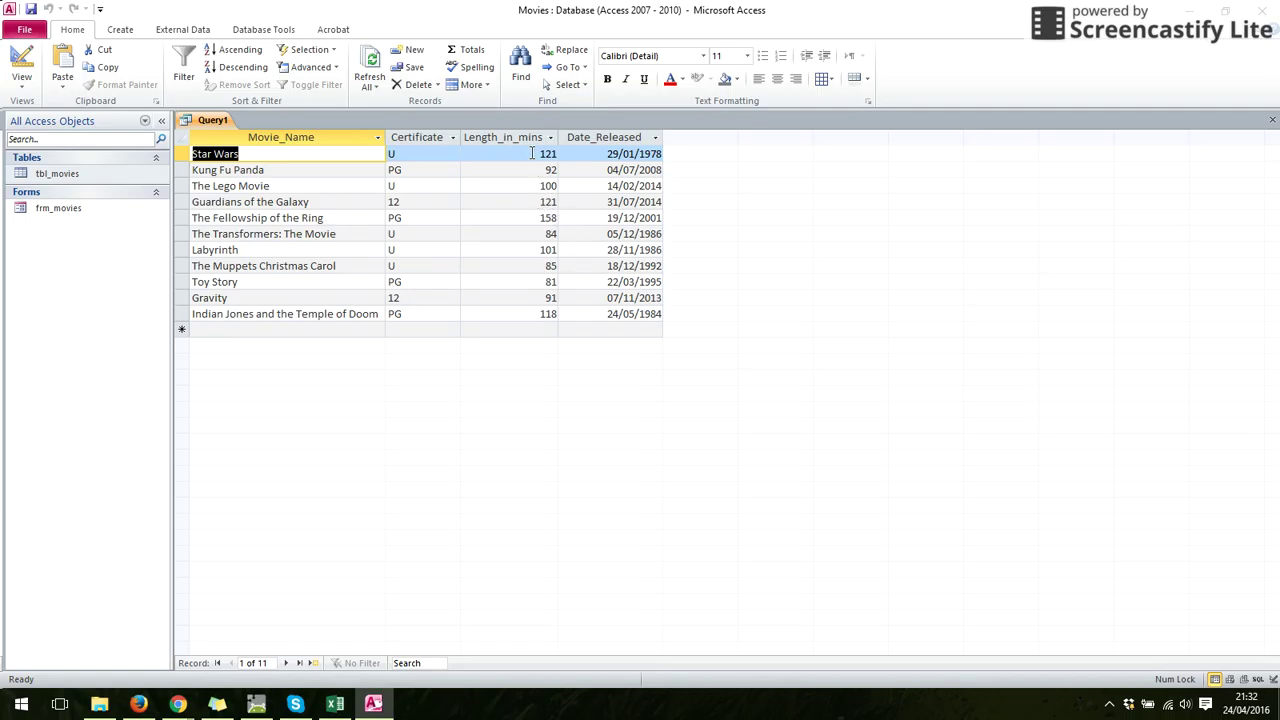
Step: Return to the query design, set the Length_in_mins criteria to 121 and run the query
{"action": "left_click", "coordinate": [21, 62]}
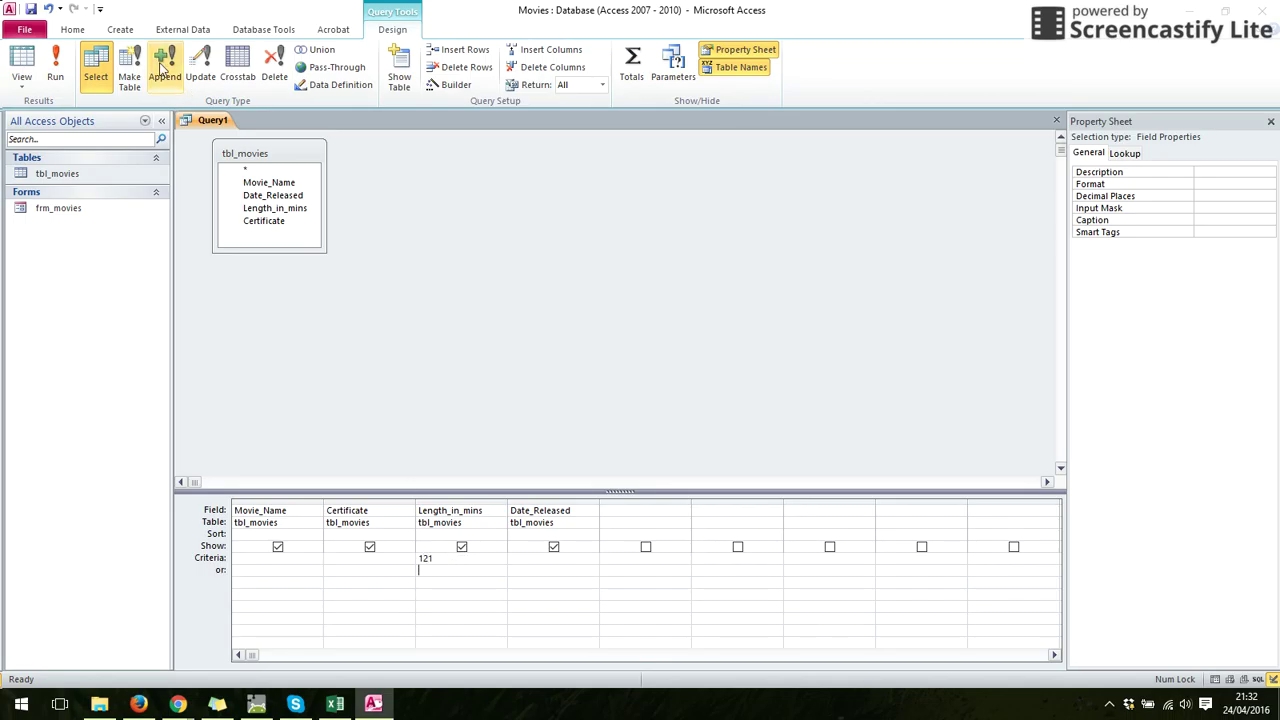
{"action": "left_click", "coordinate": [55, 65]}
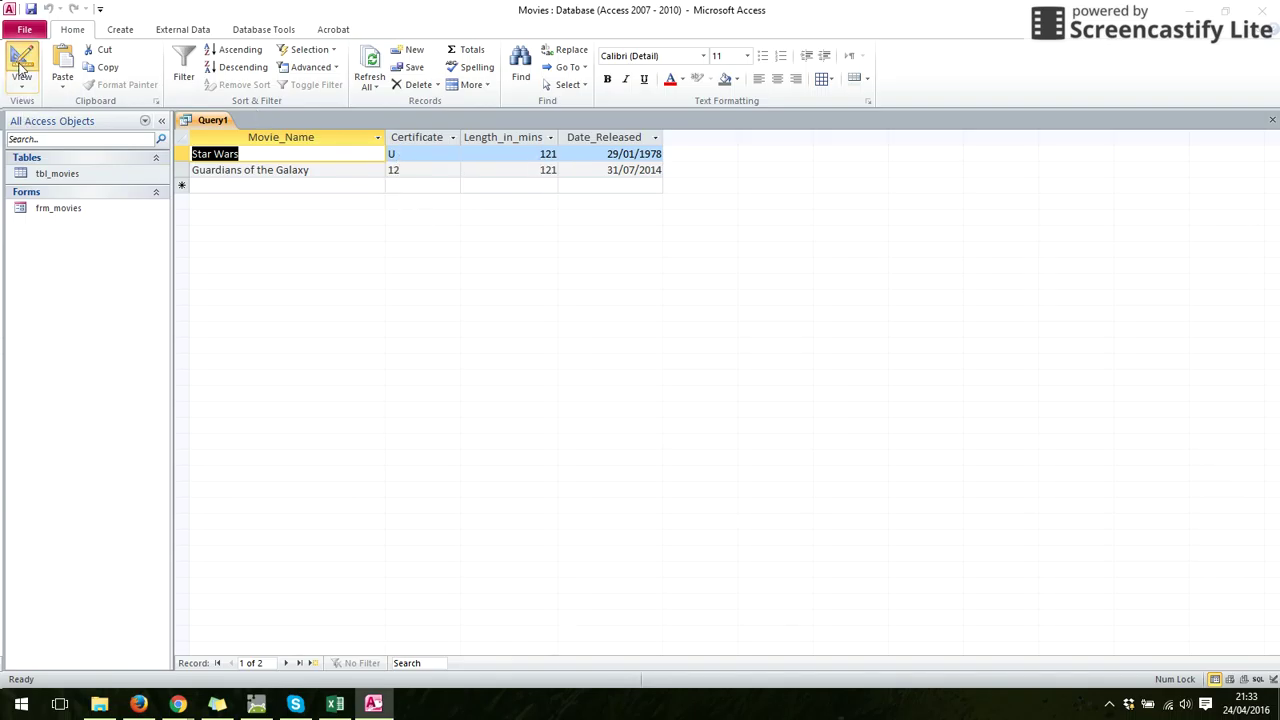
{"action": "left_click", "coordinate": [21, 58]}
Step: Set the Certificate criteria to U alongside the length condition, run the query and return to Design view
{"action": "left_click", "coordinate": [349, 557]}
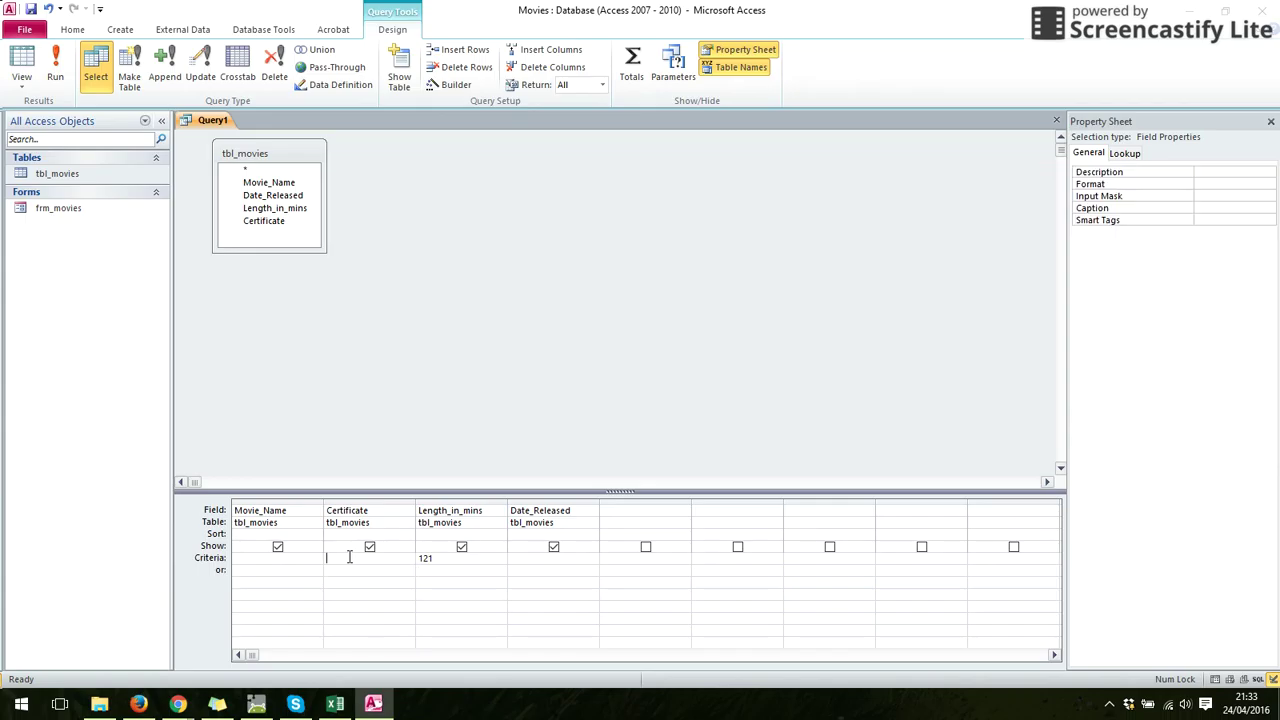
{"action": "type", "text": "U"}
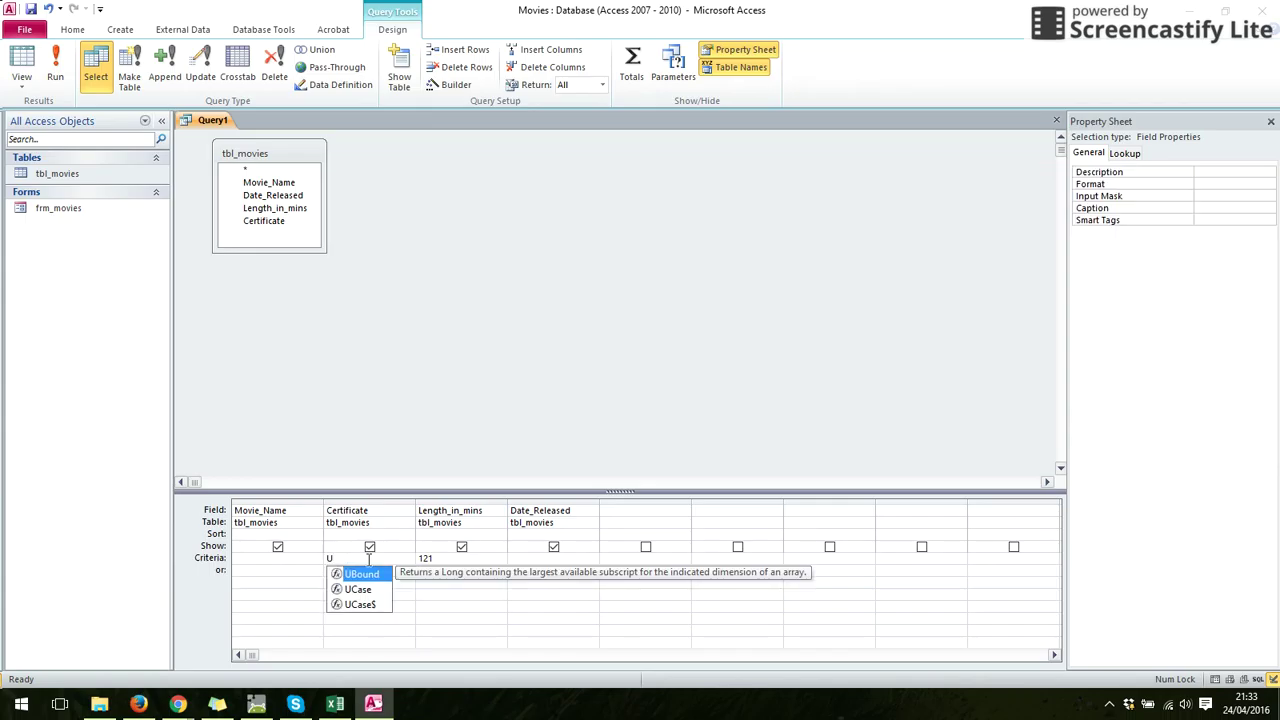
{"action": "left_click", "coordinate": [454, 597]}
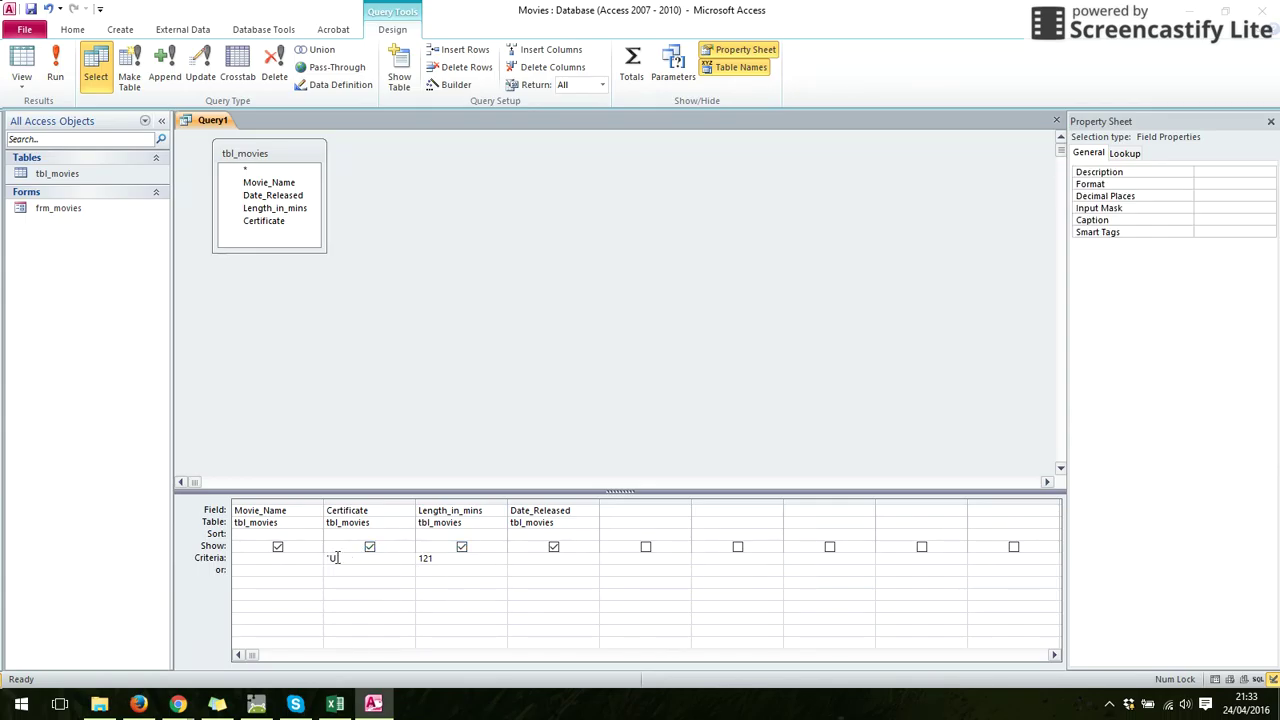
{"action": "left_click", "coordinate": [57, 66]}
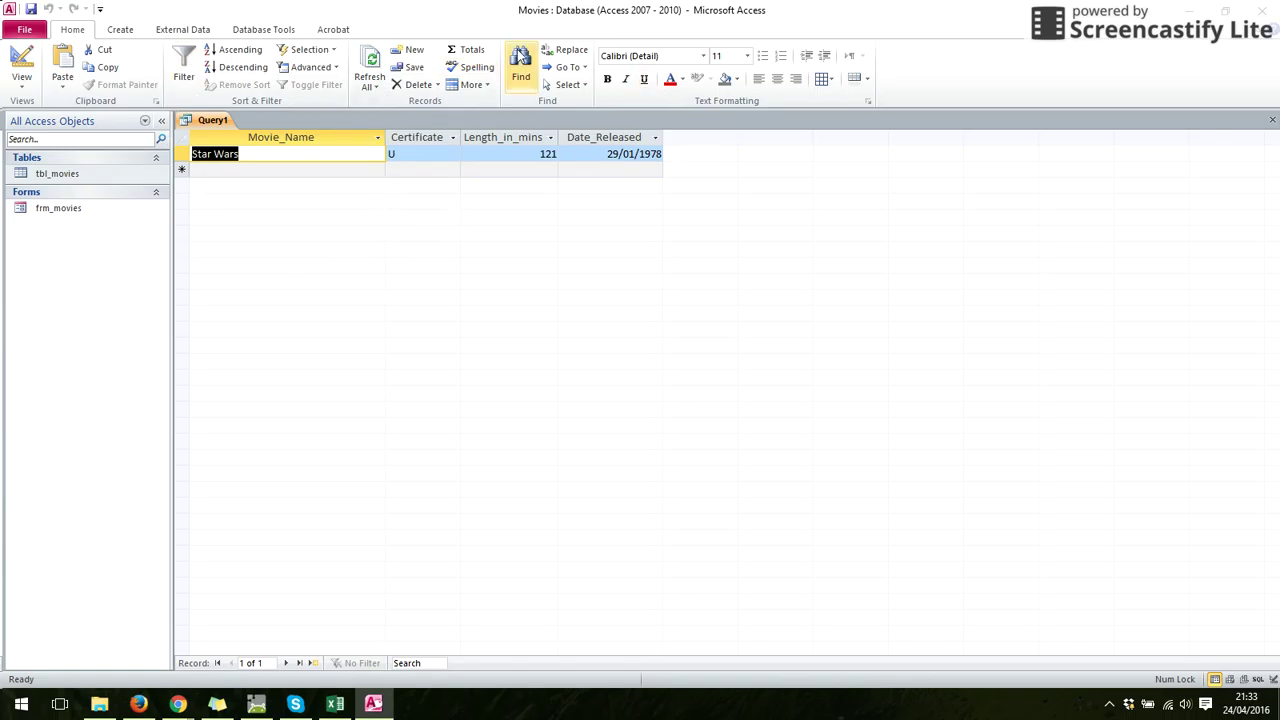
{"action": "left_click", "coordinate": [22, 62]}
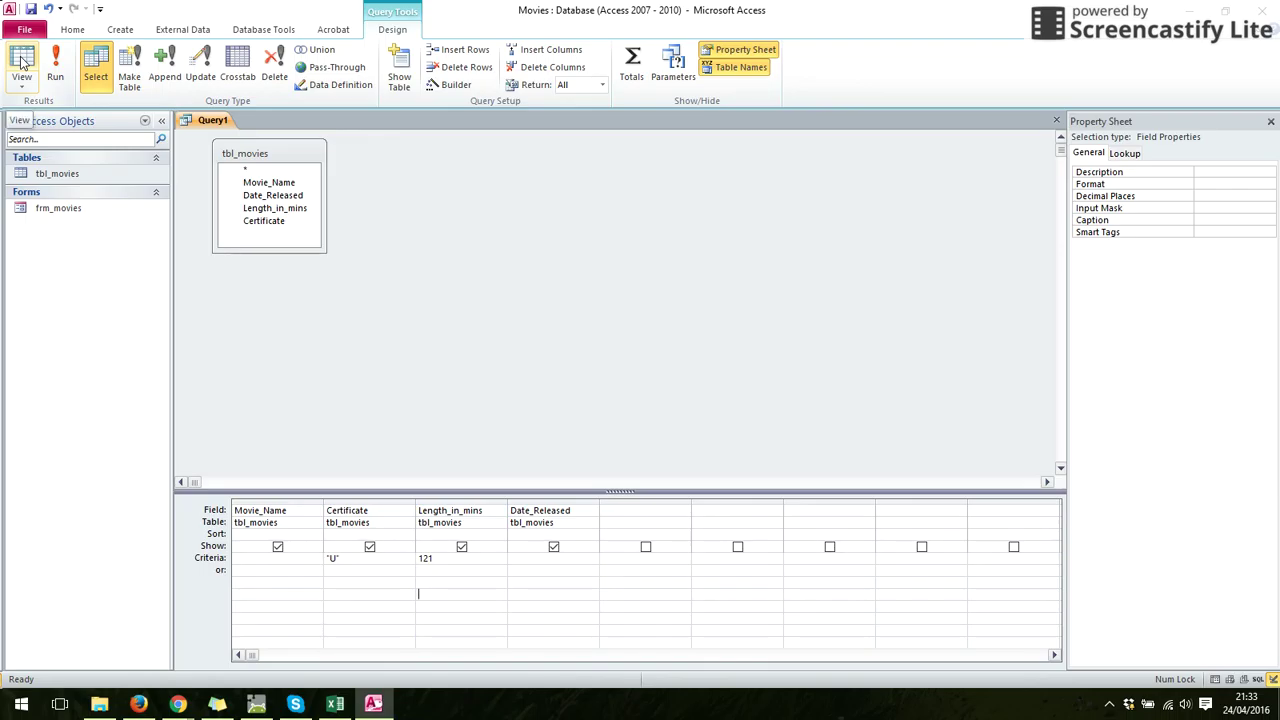